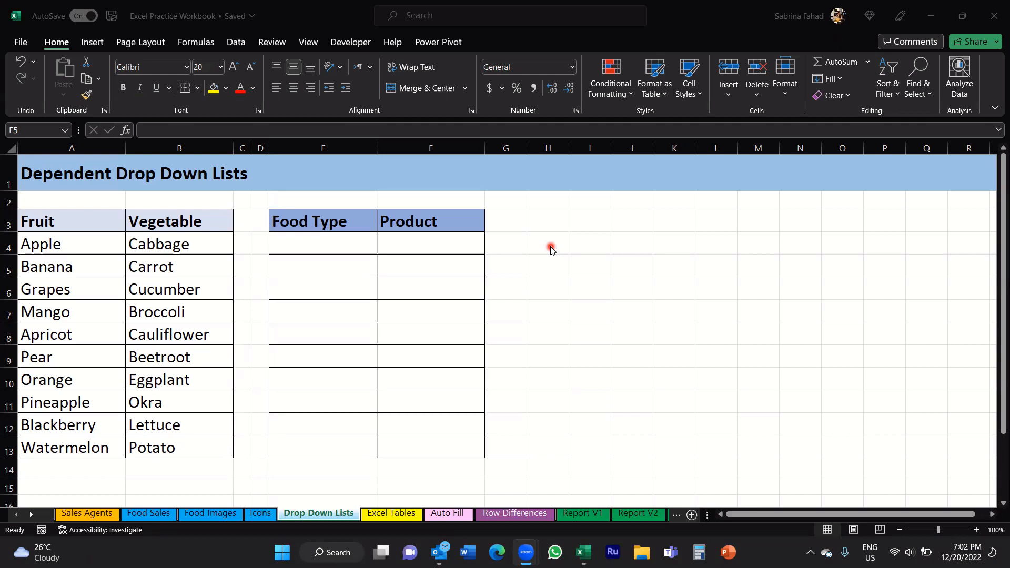
Step: Check the Food Type drop-down in E4 and the Product cell F4 without picking anything
left_click(354, 196)
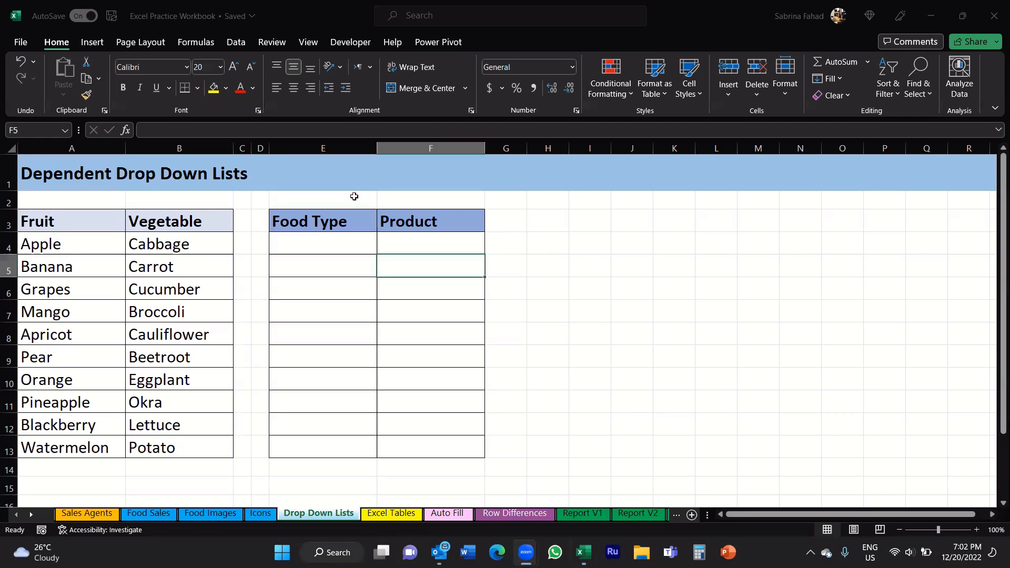
left_click(362, 149)
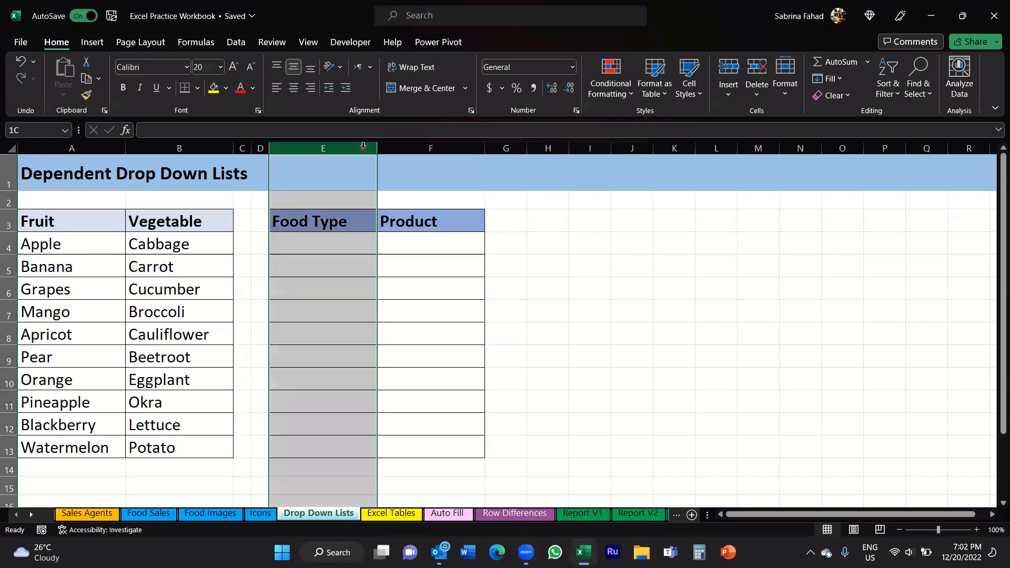
left_click(356, 202)
left_click(355, 223)
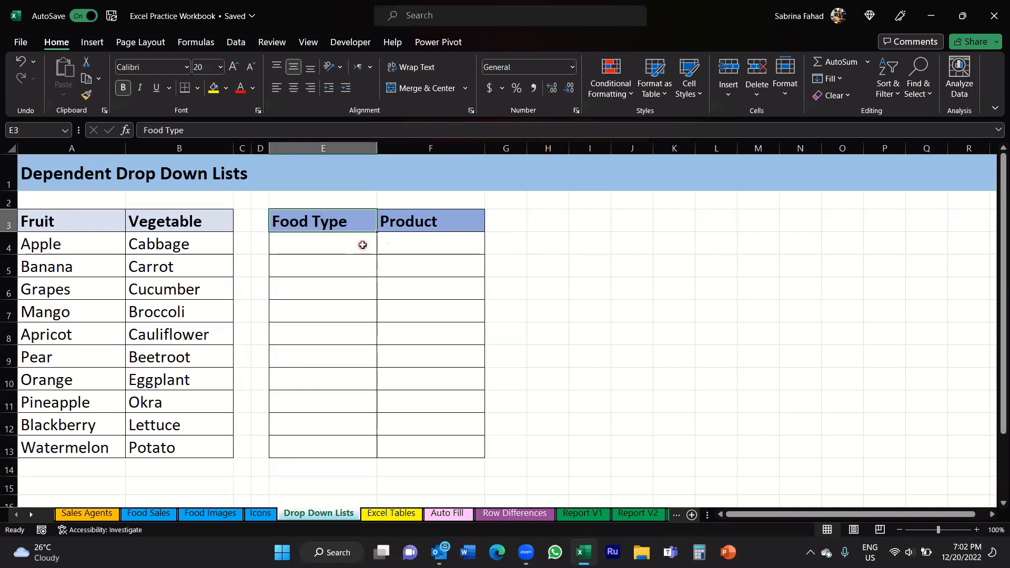
left_click(362, 246)
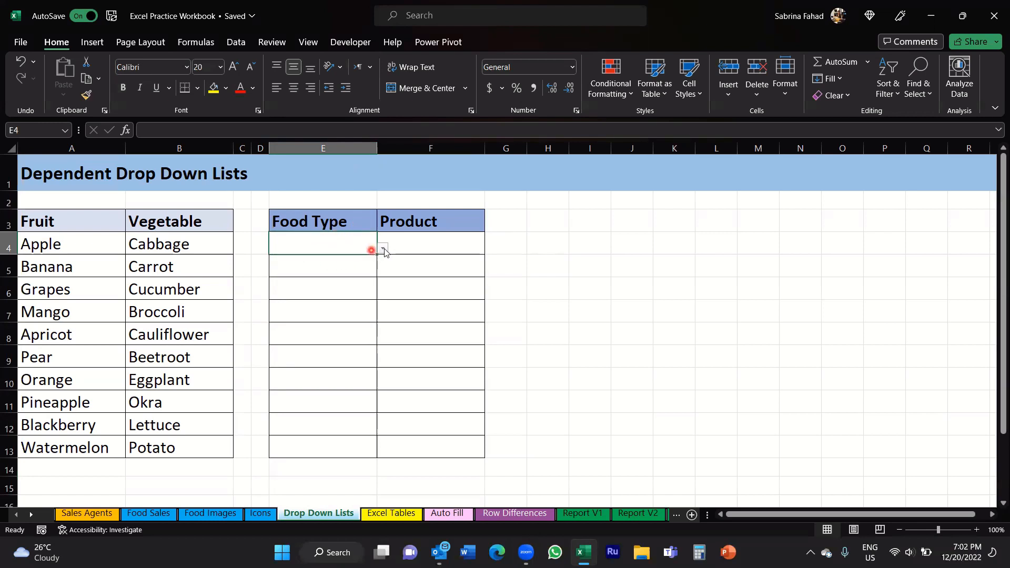
left_click(383, 248)
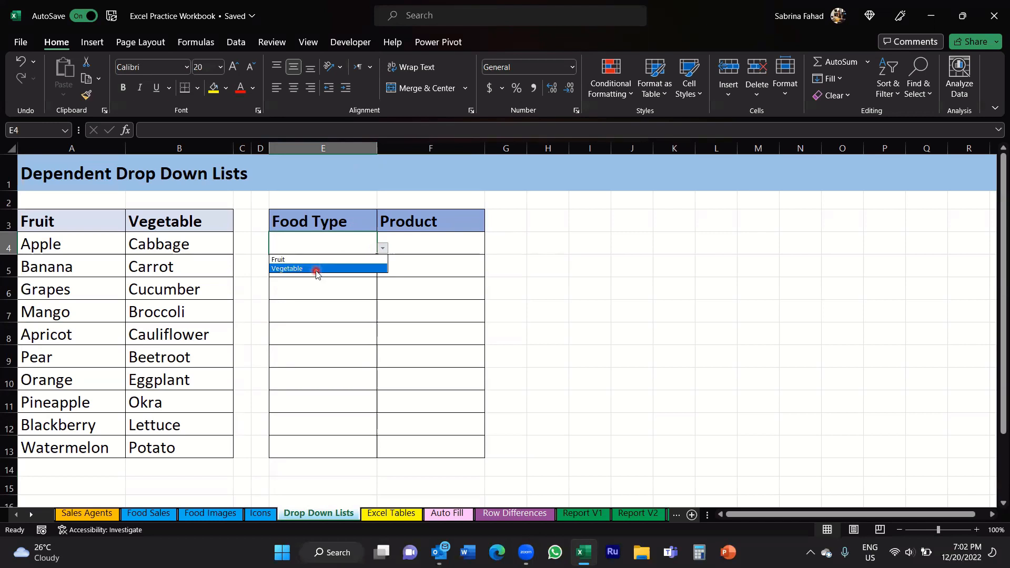
left_click(355, 242)
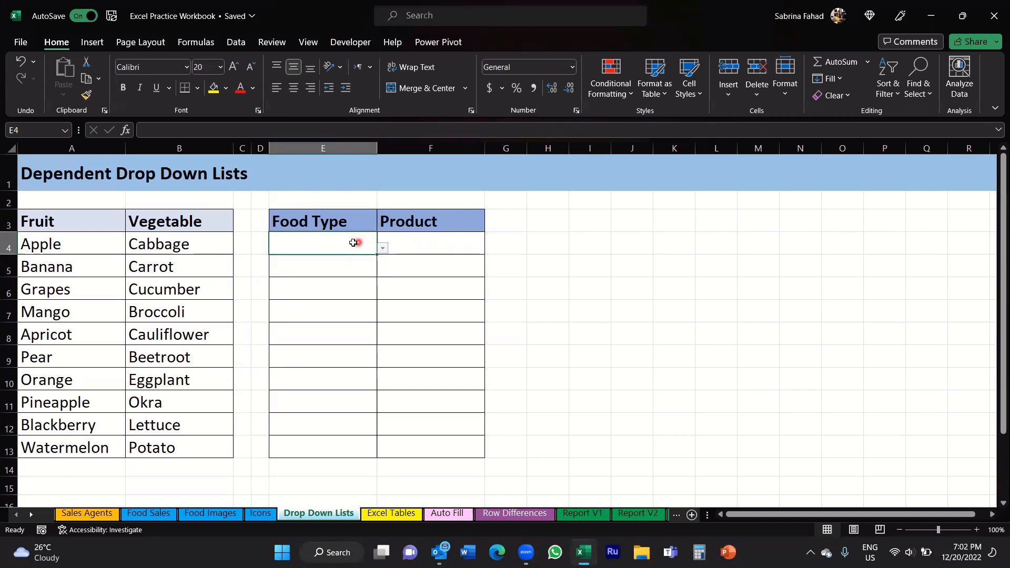
left_click(466, 151)
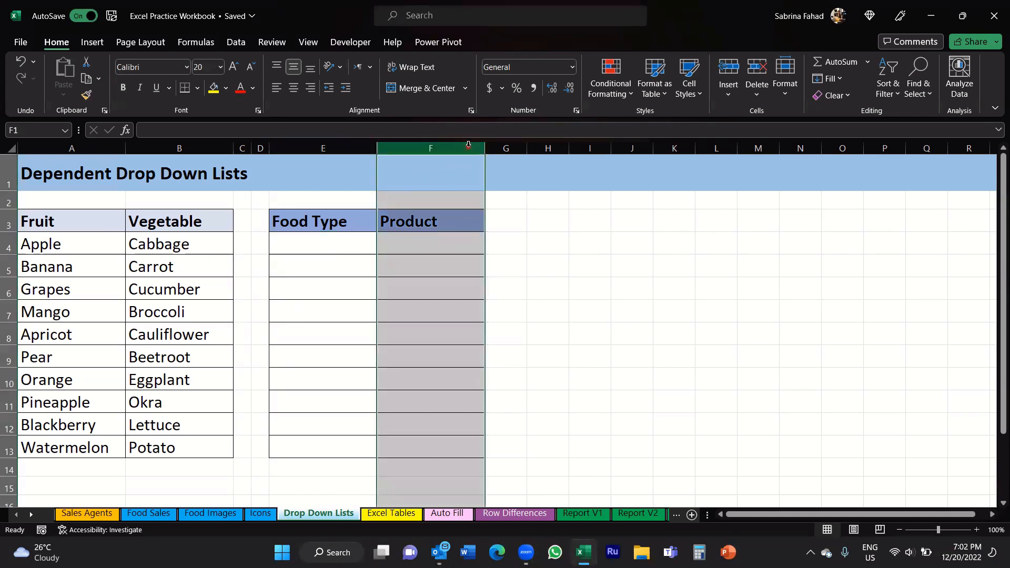
left_click(455, 245)
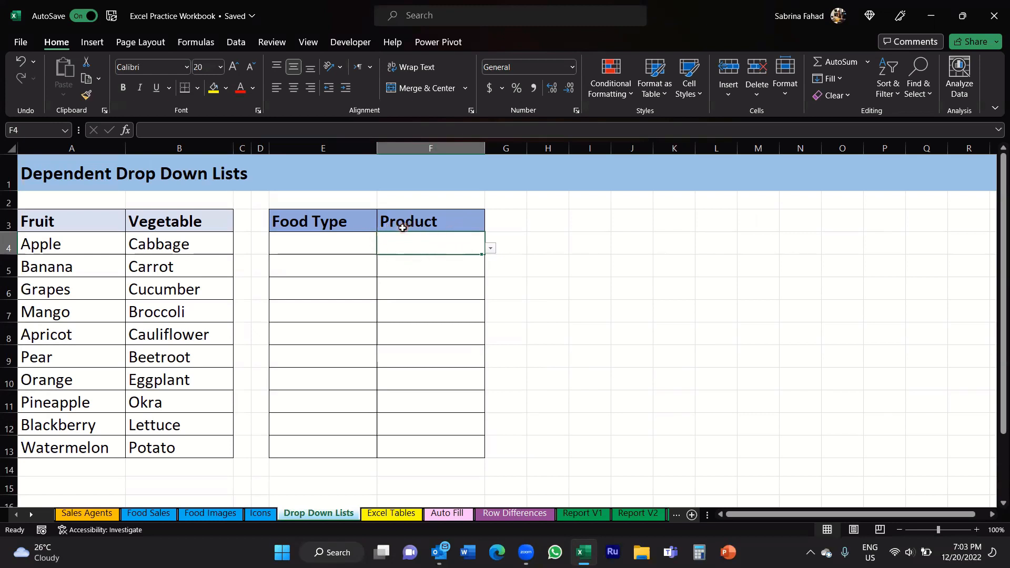
Step: Choose Fruit in E4 and confirm F4's Product list now shows fruits
left_click(352, 247)
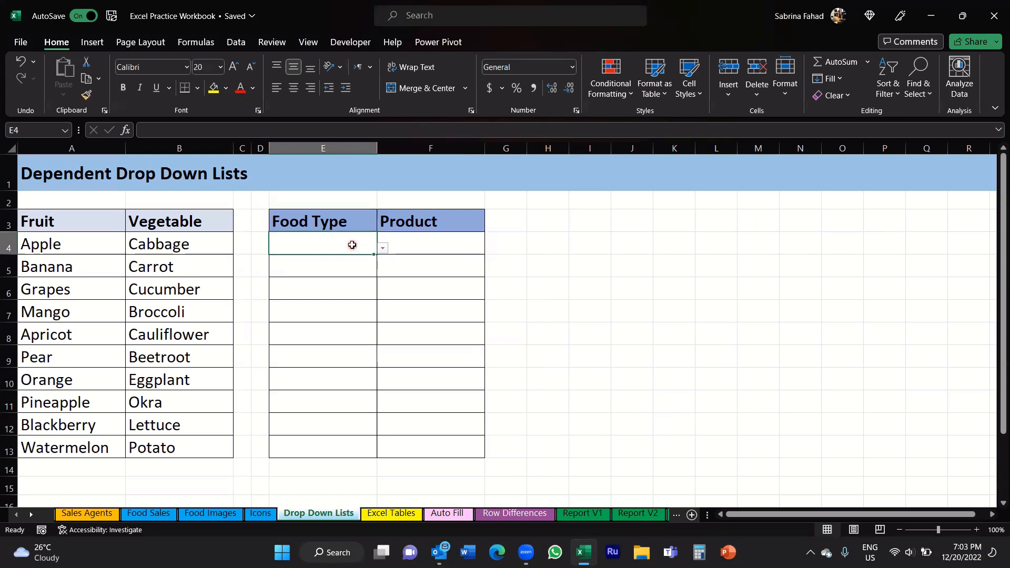
left_click(383, 250)
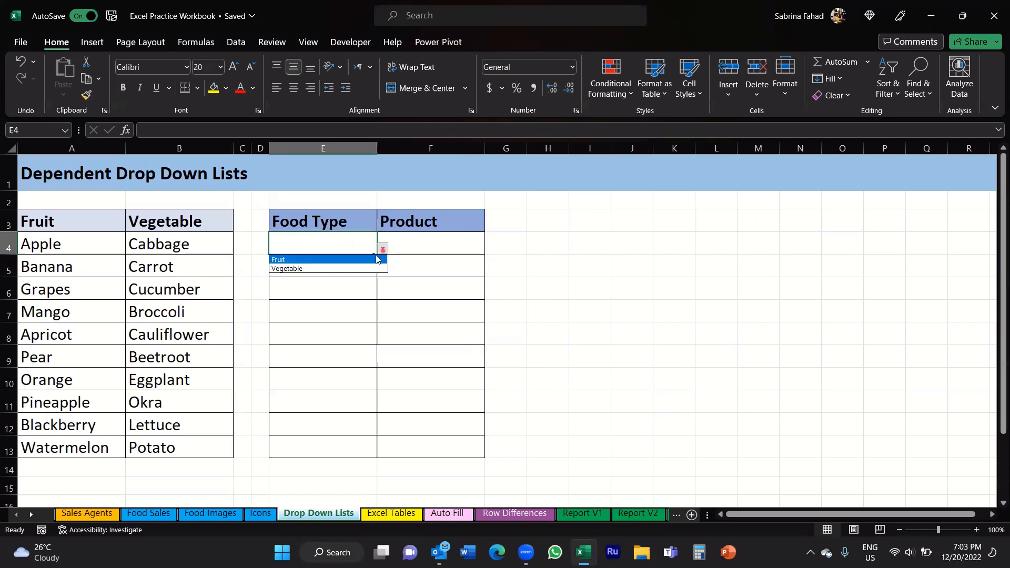
left_click(298, 259)
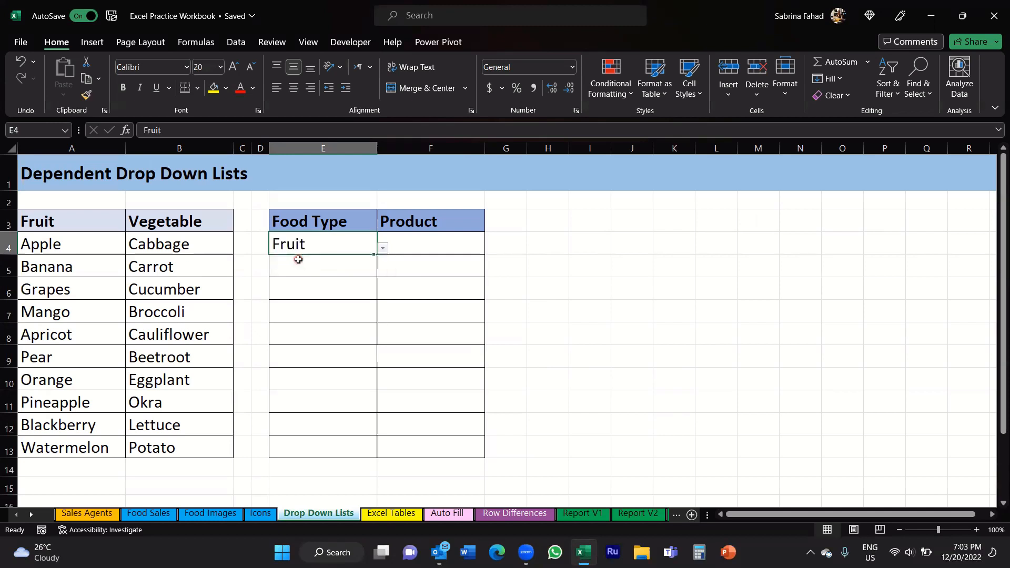
left_click(468, 245)
left_click(491, 248)
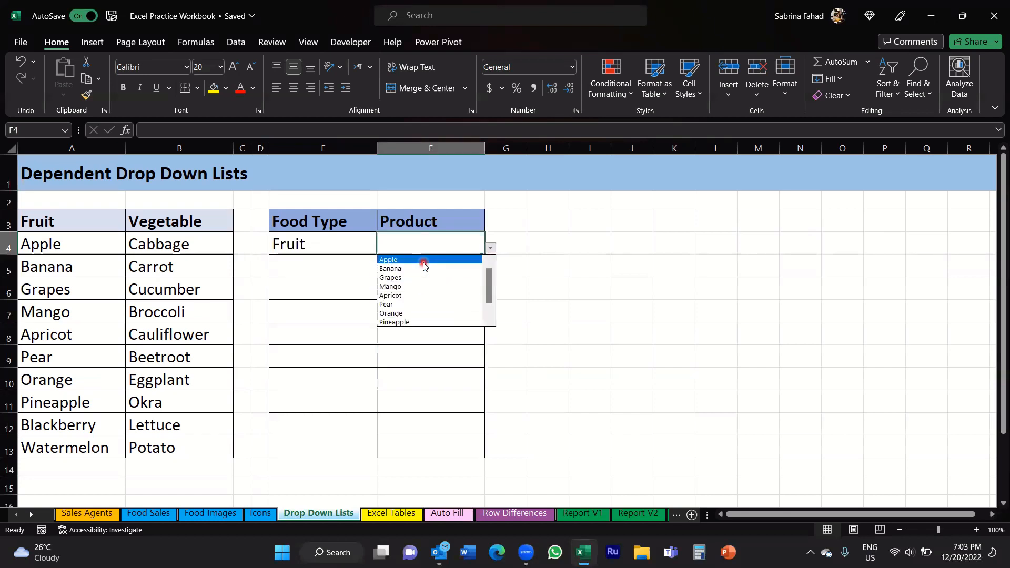
left_click(363, 247)
Step: Change E4 to Vegetable and confirm F4's Product list now shows vegetables
left_click(358, 244)
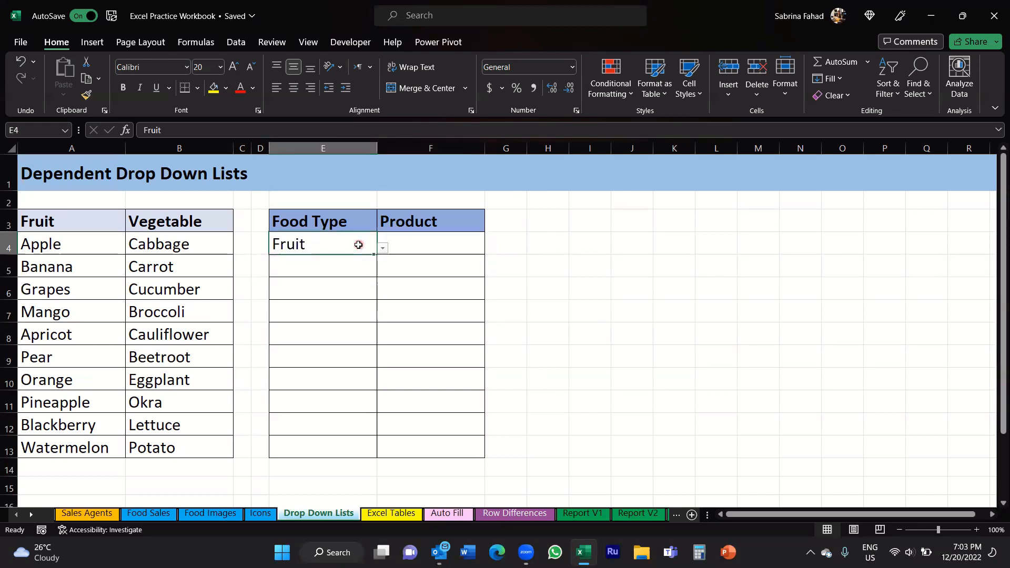
left_click(382, 247)
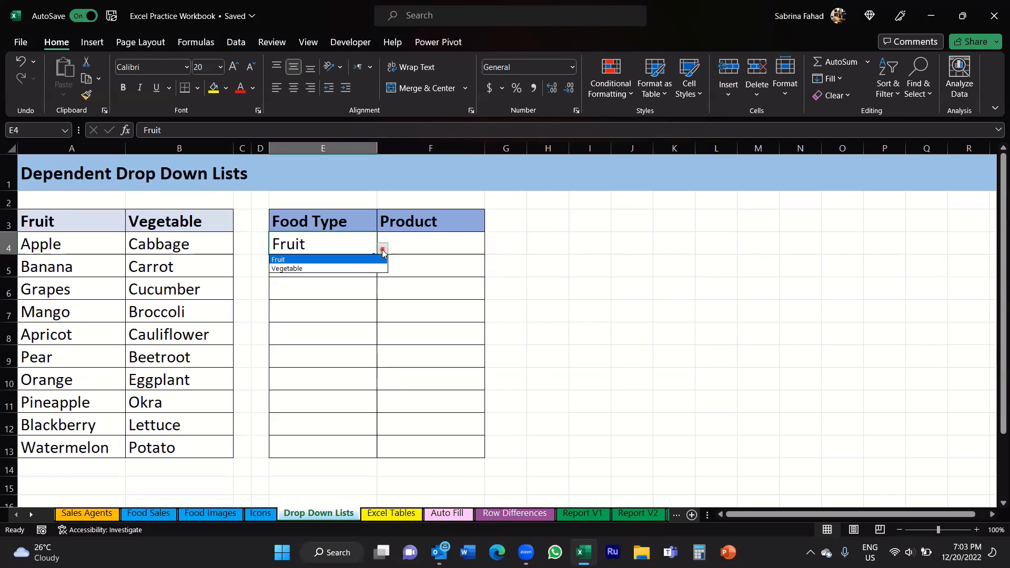
left_click(323, 269)
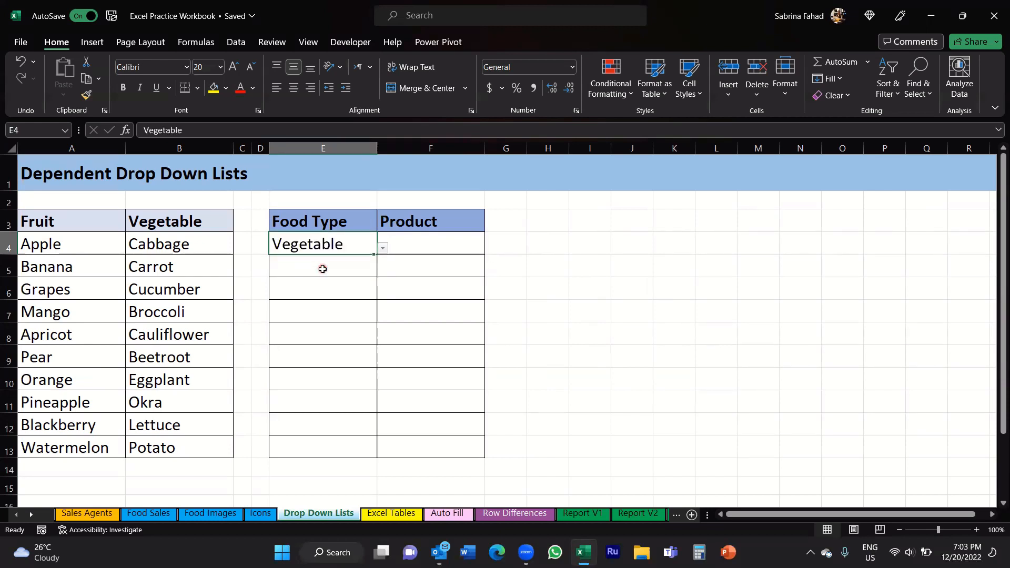
left_click(467, 242)
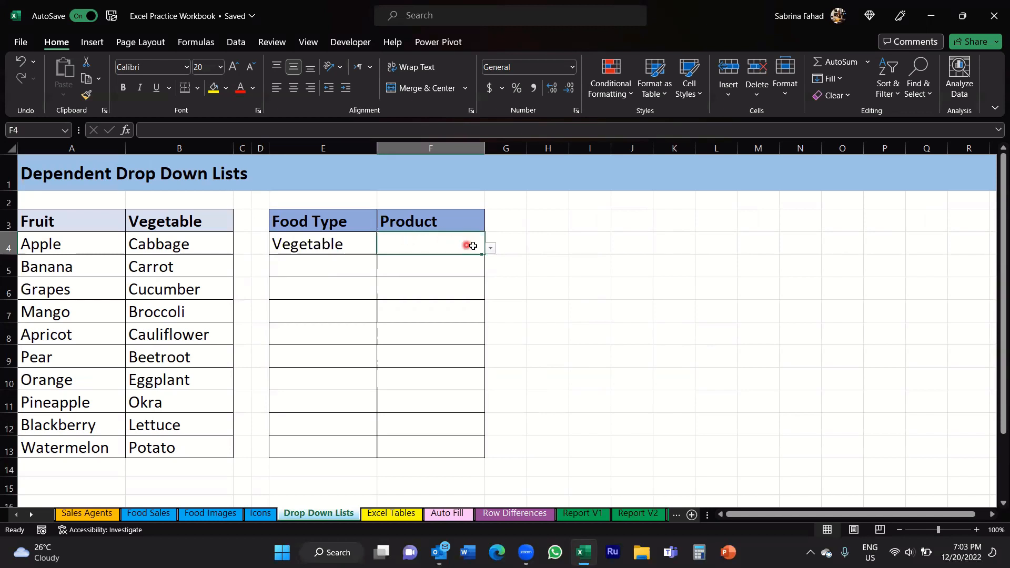
left_click(490, 251)
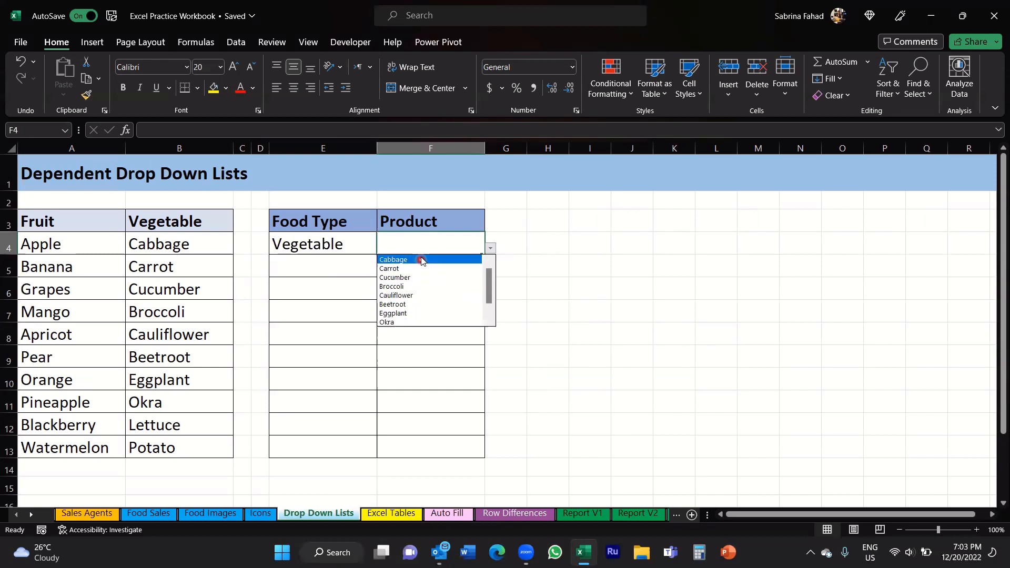
left_click(468, 244)
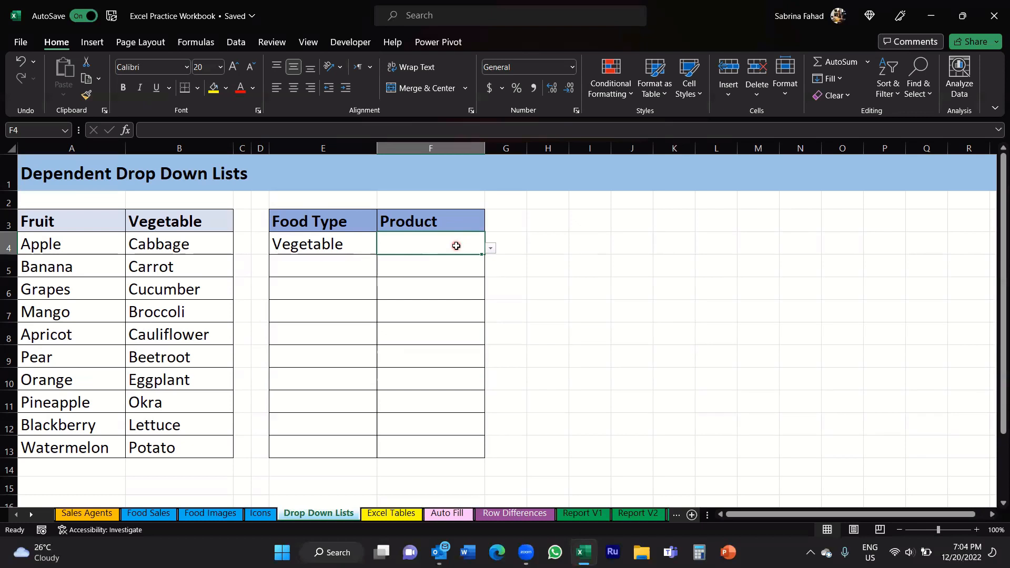
Step: Select E4:E13 and open Data Validation, moving the dialog left, away from the table
left_click(431, 246)
left_click(364, 246)
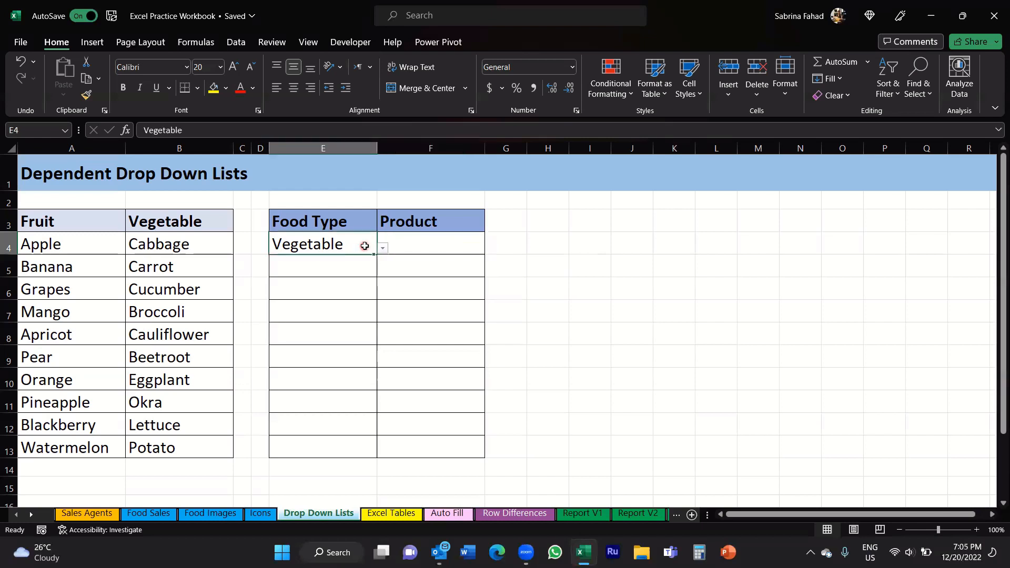
left_click_drag(365, 246, 363, 451)
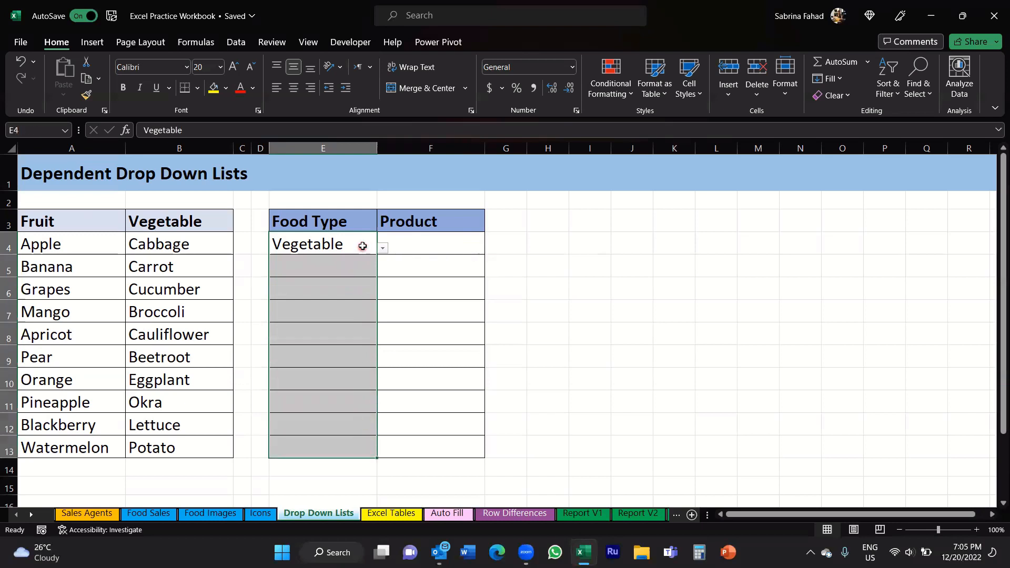
left_click(235, 46)
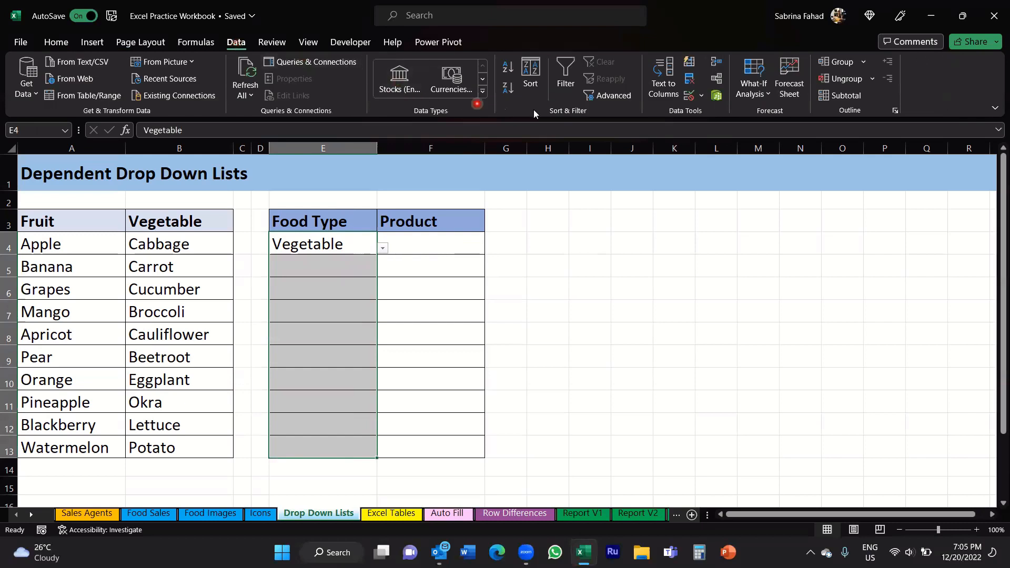
left_click(690, 97)
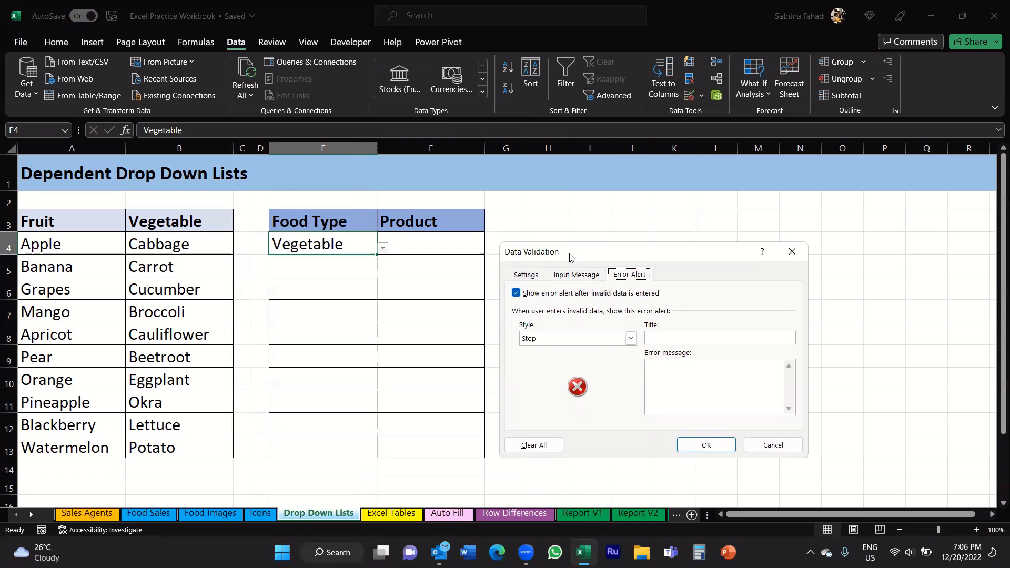
left_click_drag(571, 258, 537, 256)
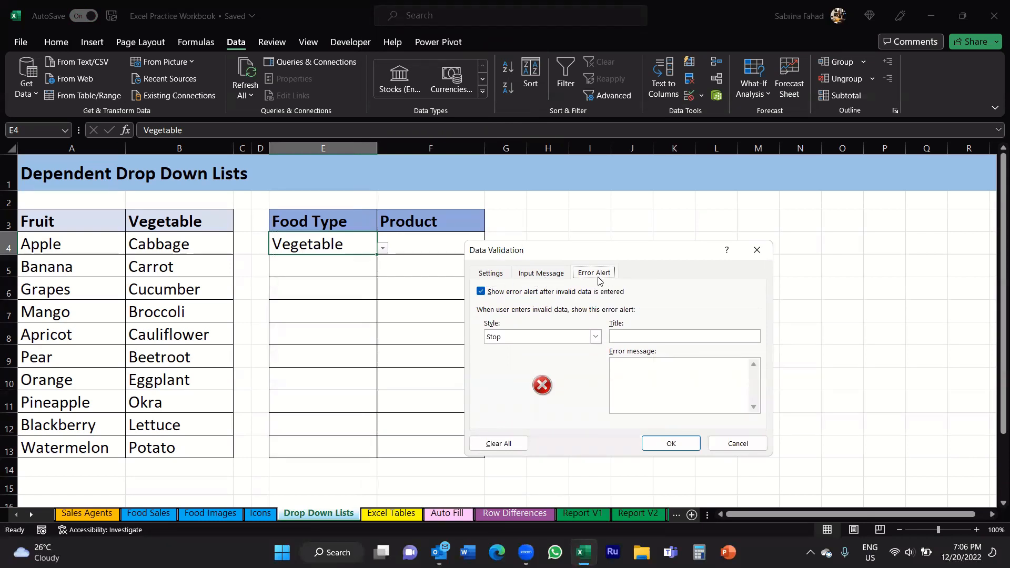
Step: Add an input message titled 'Food Type' reading 'Please choose Fruit or Vegetable'
left_click(539, 276)
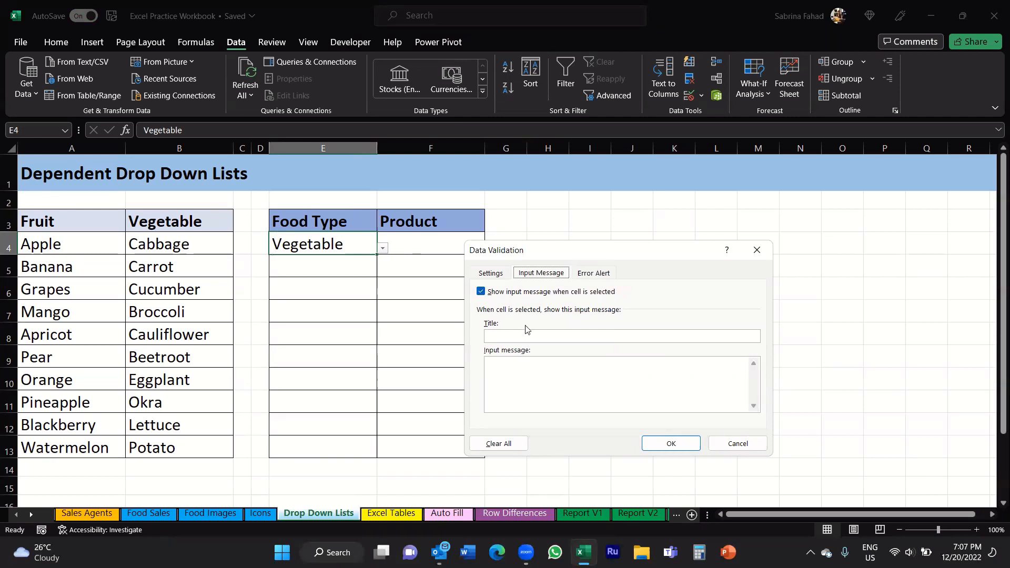
left_click(638, 337)
left_click(618, 336)
type("Food Type")
type("lease")
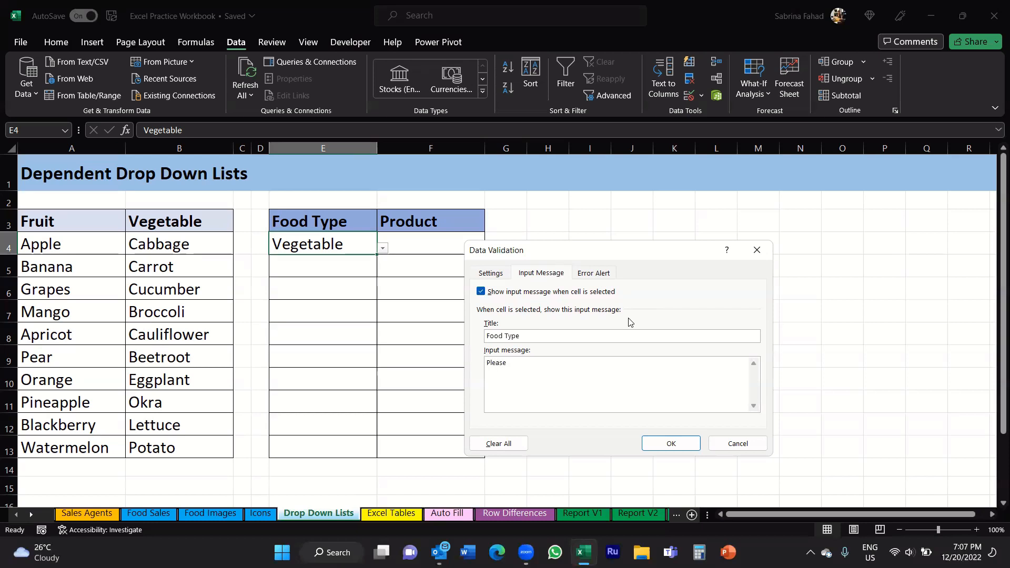
type(" choose Fruit or Vegetable")
left_click(658, 446)
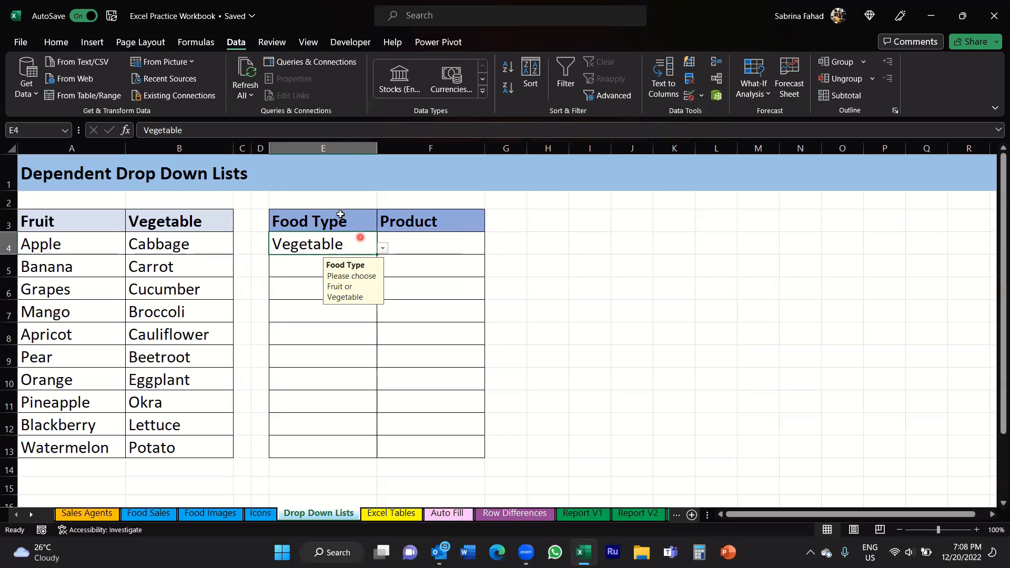
Step: After viewing E4's new prompt, return to Data Validation for the Food Type cells
left_click(242, 55)
left_click(689, 96)
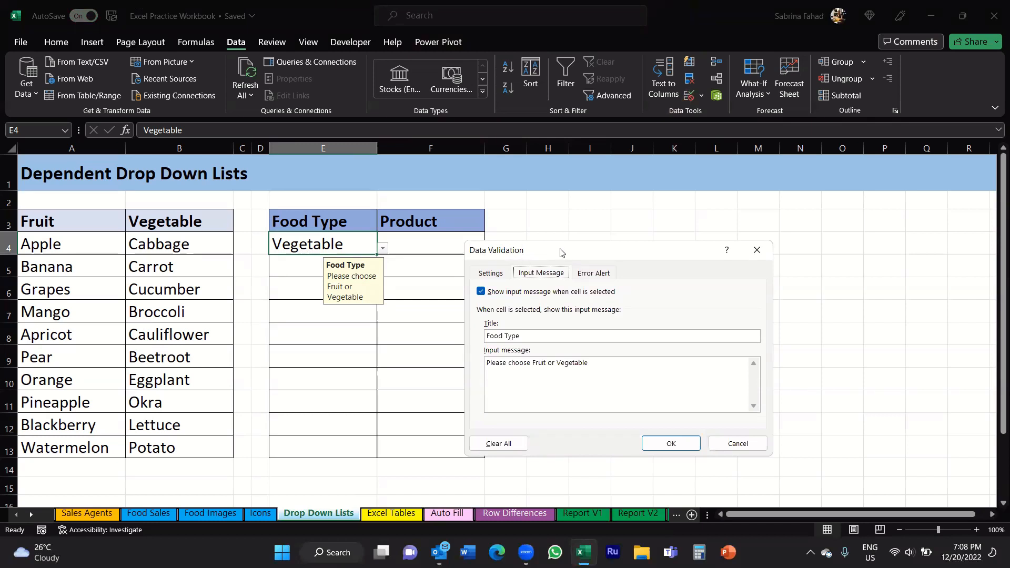
Step: Show the Error Alert settings: Stop style, with blank title and message
left_click(594, 273)
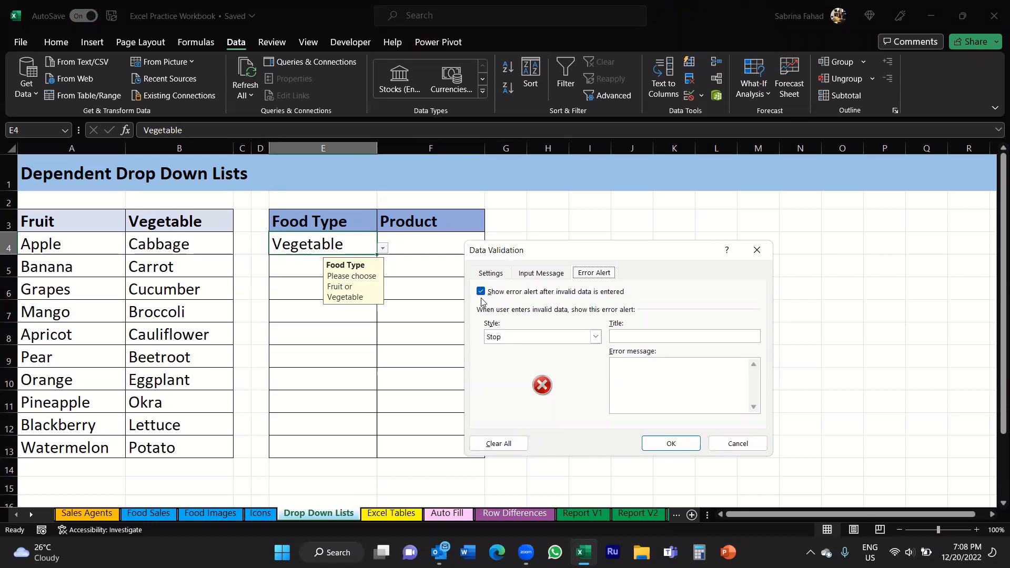
key("ctrl+l")
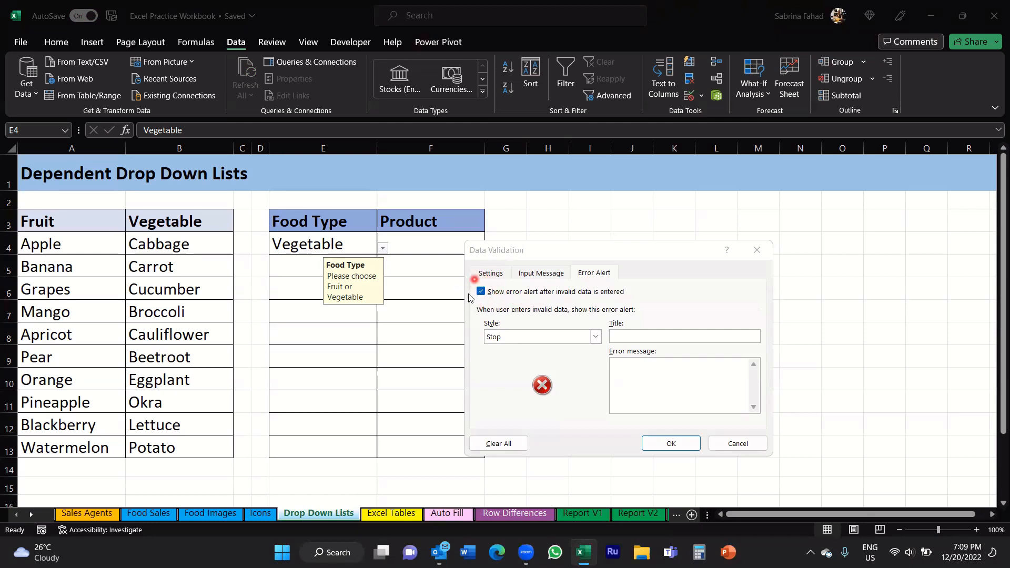
left_click(493, 302)
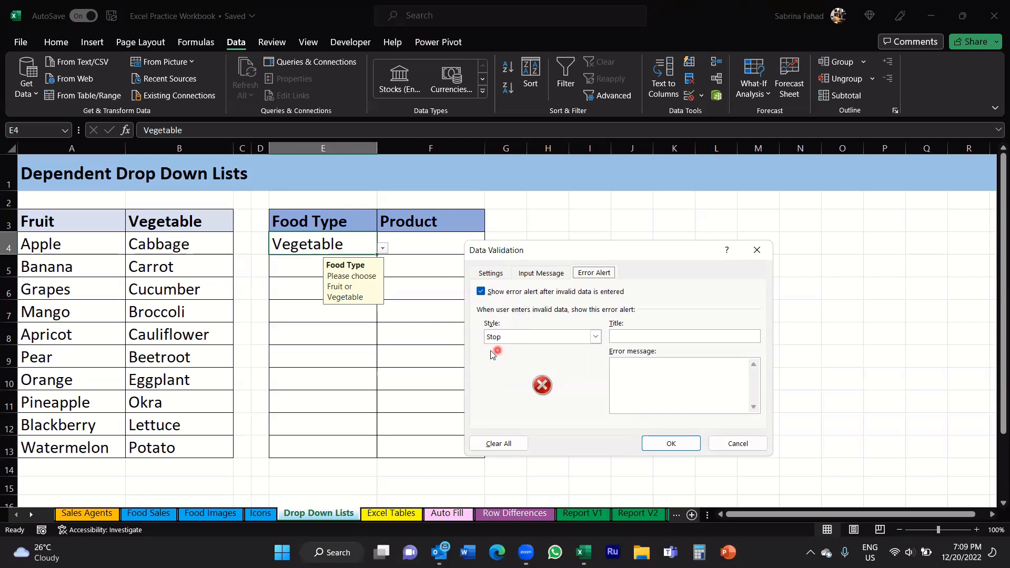
Step: Try the Warning and Information alert styles, finally choosing Warning
left_click(596, 340)
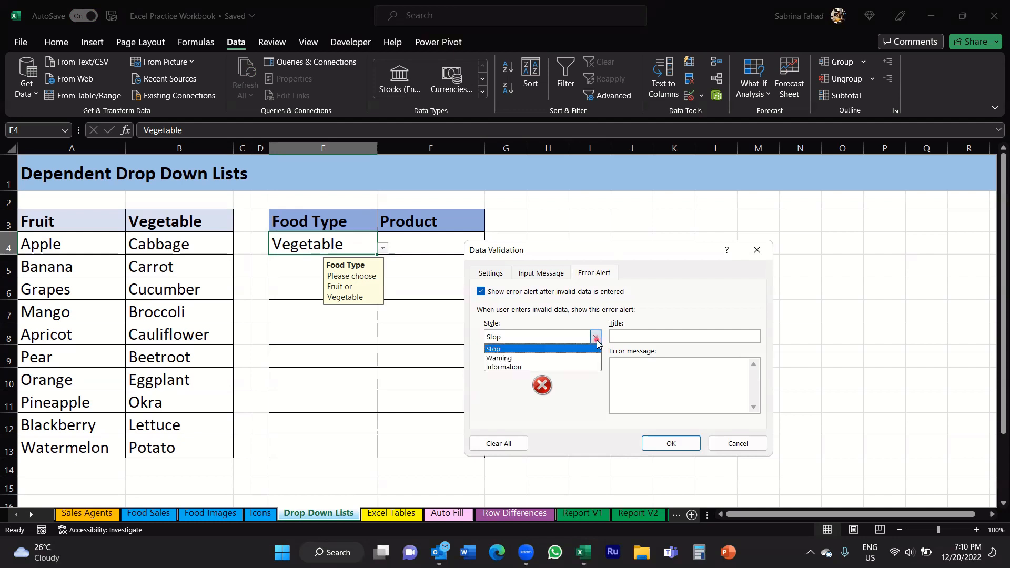
left_click(526, 359)
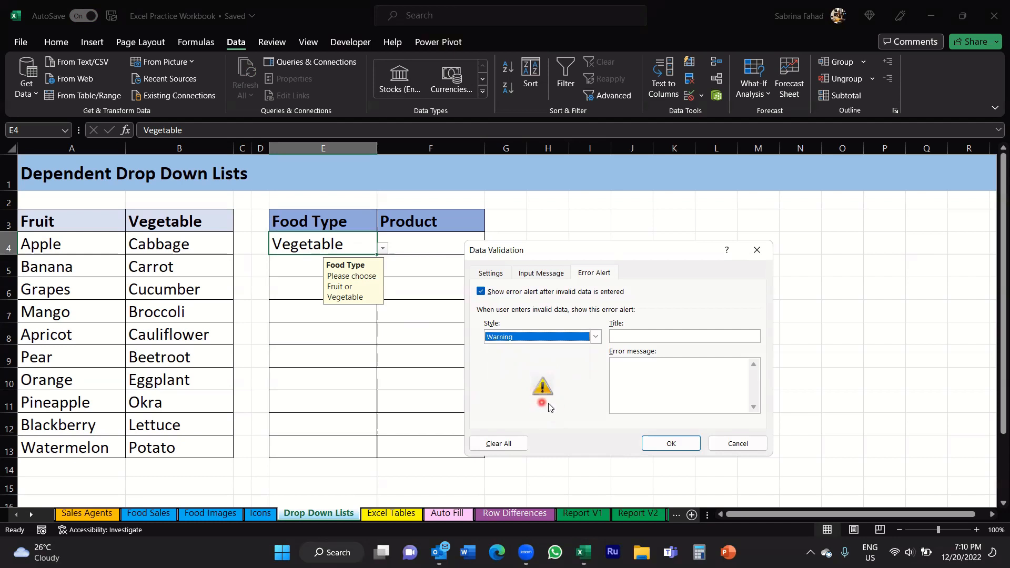
left_click(594, 338)
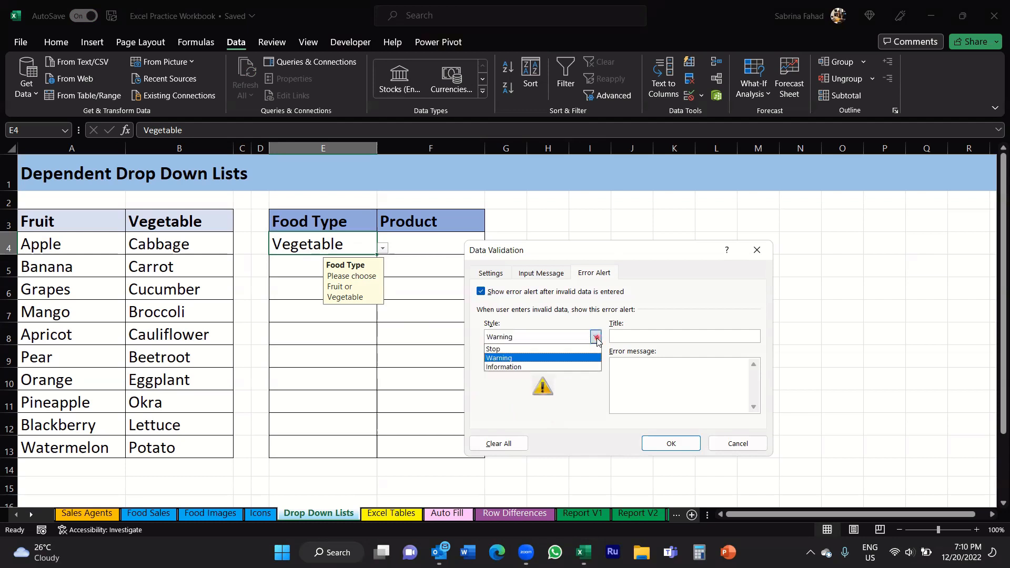
left_click(533, 368)
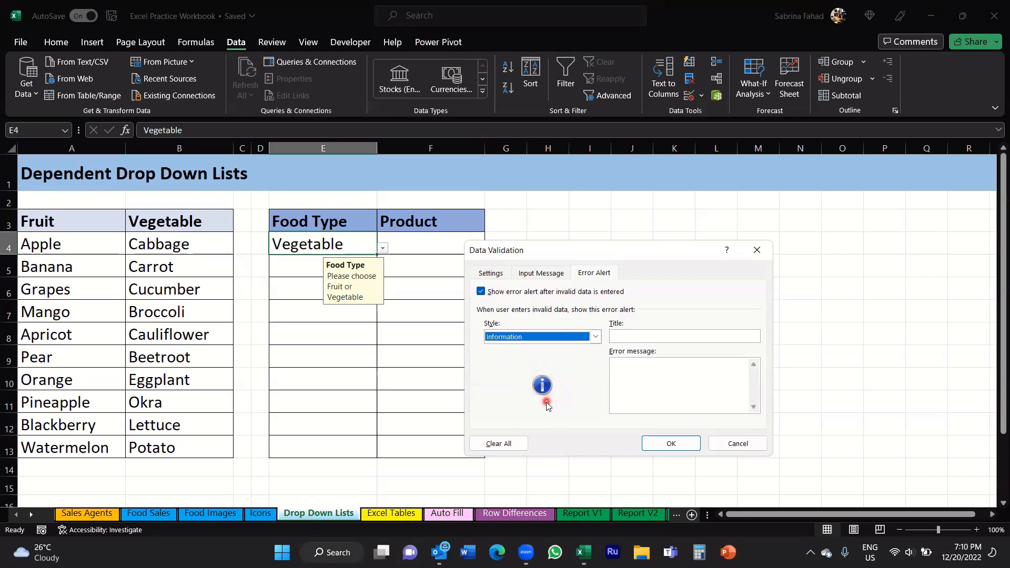
left_click(597, 339)
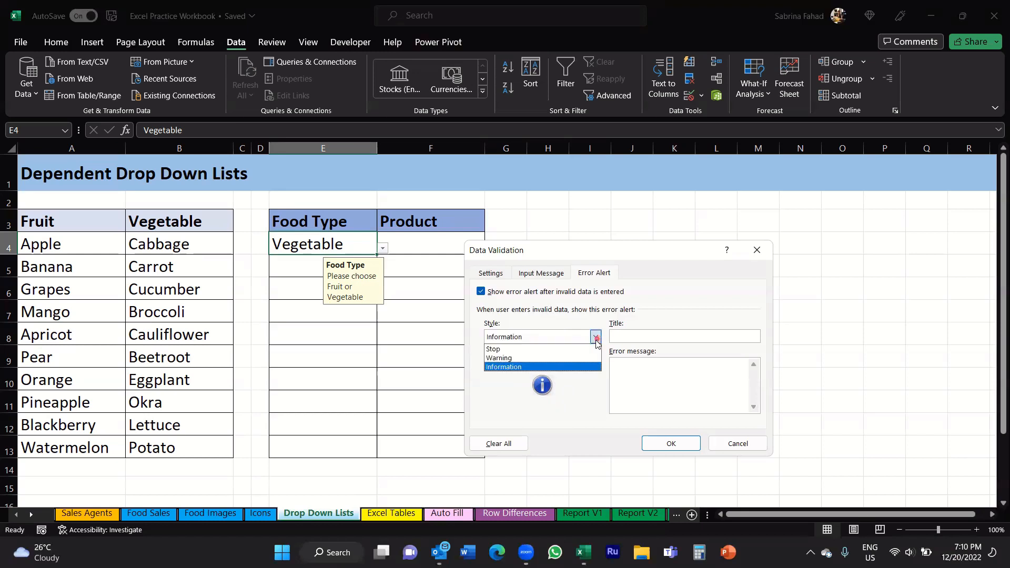
left_click(542, 362)
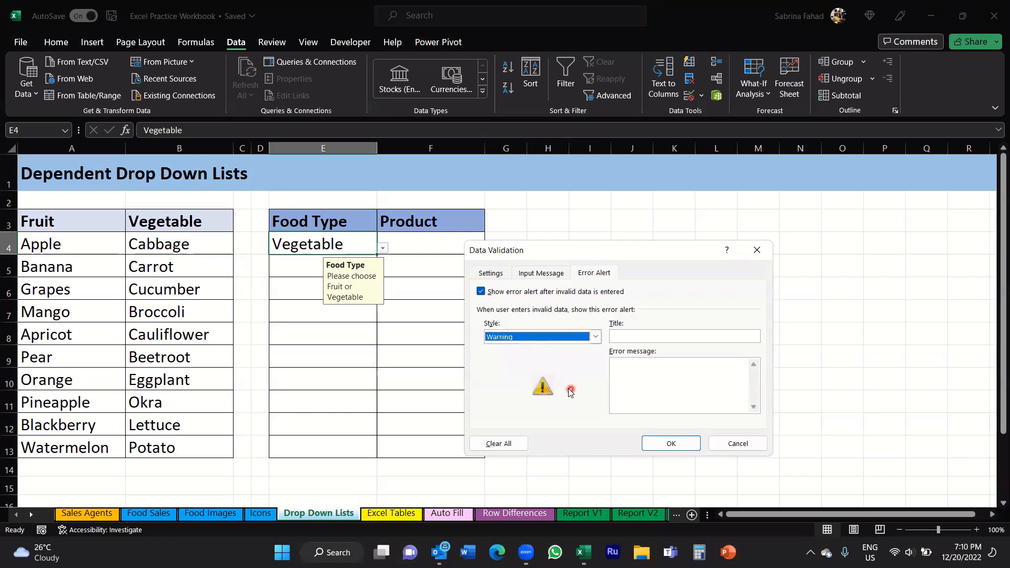
Step: Title the alert 'Invalid Entry' with message 'Please choose a value from the drop-down list'
left_click(719, 334)
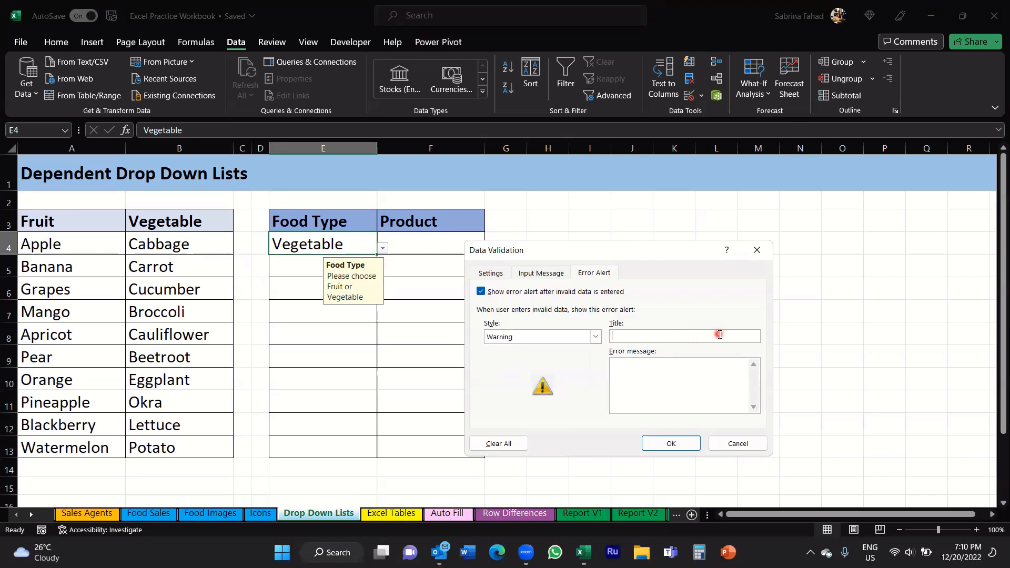
type("Invalid Entry")
left_click(662, 368)
type("Please choose ")
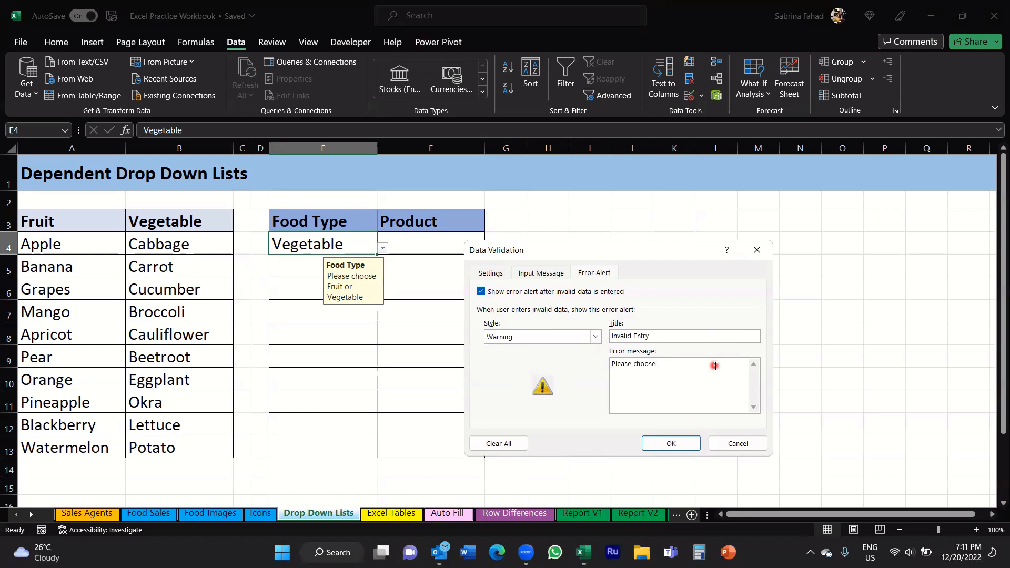
type("a value from the drop-down list.")
left_click(692, 447)
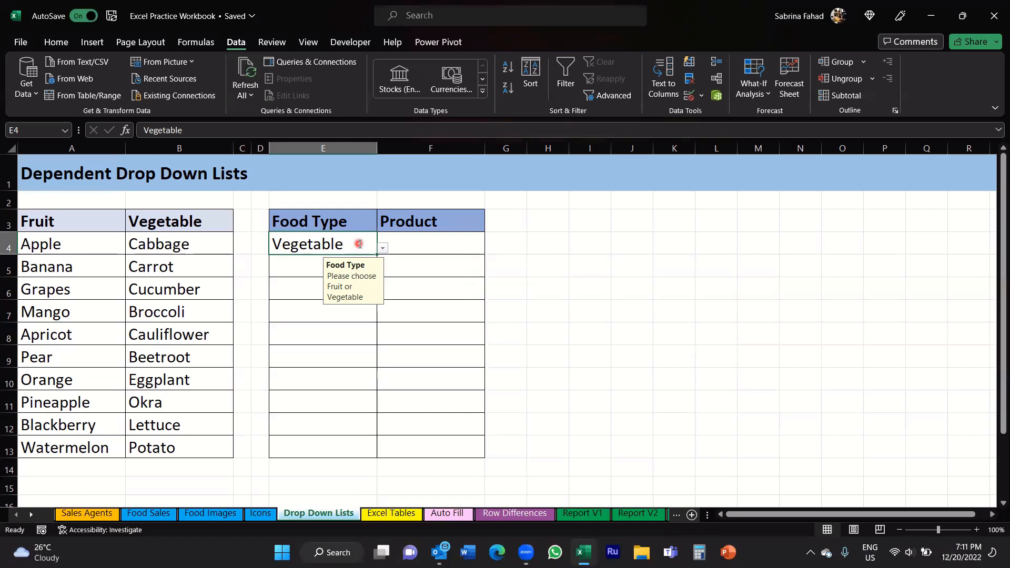
Step: Enter 'Vegetabe' in E4 and keep it despite the Invalid Entry warning
type("Veget")
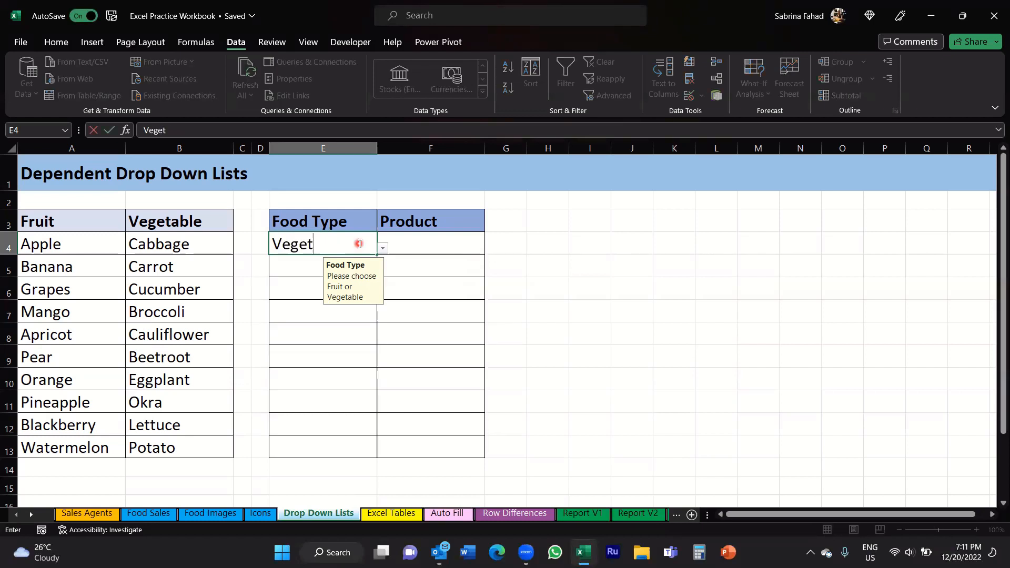
type("abe")
left_click(446, 273)
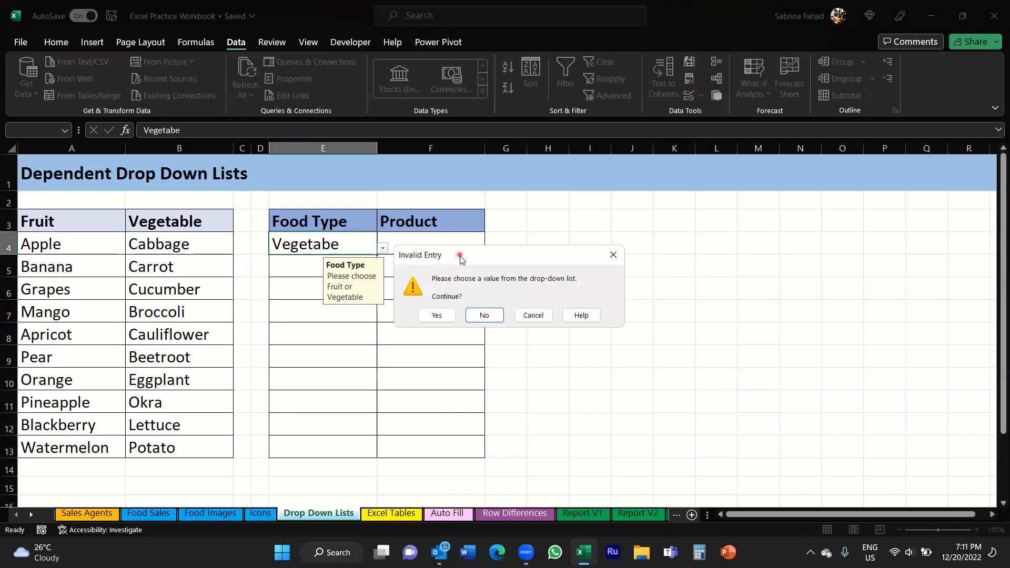
left_click_drag(460, 258, 459, 270)
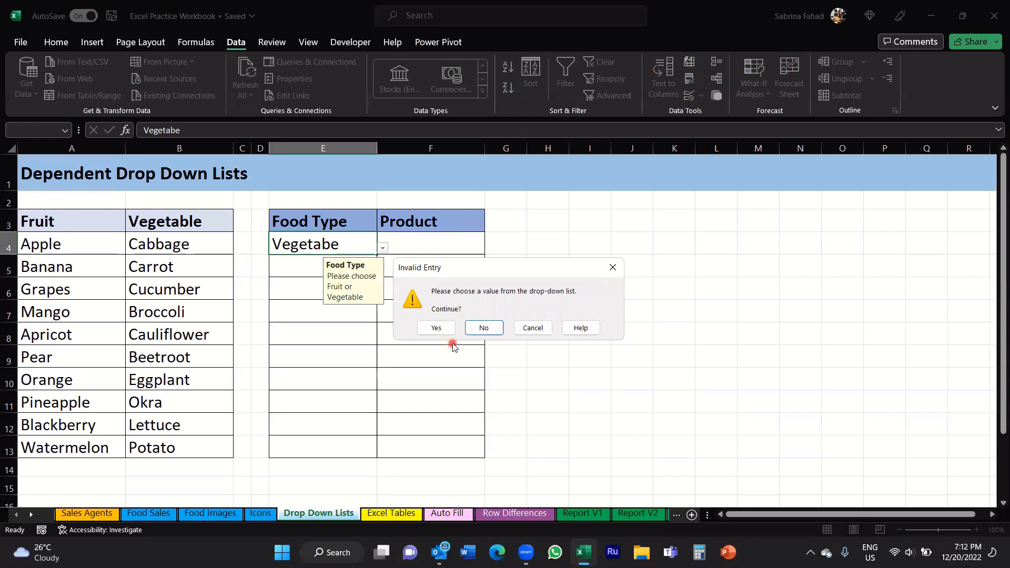
left_click(437, 329)
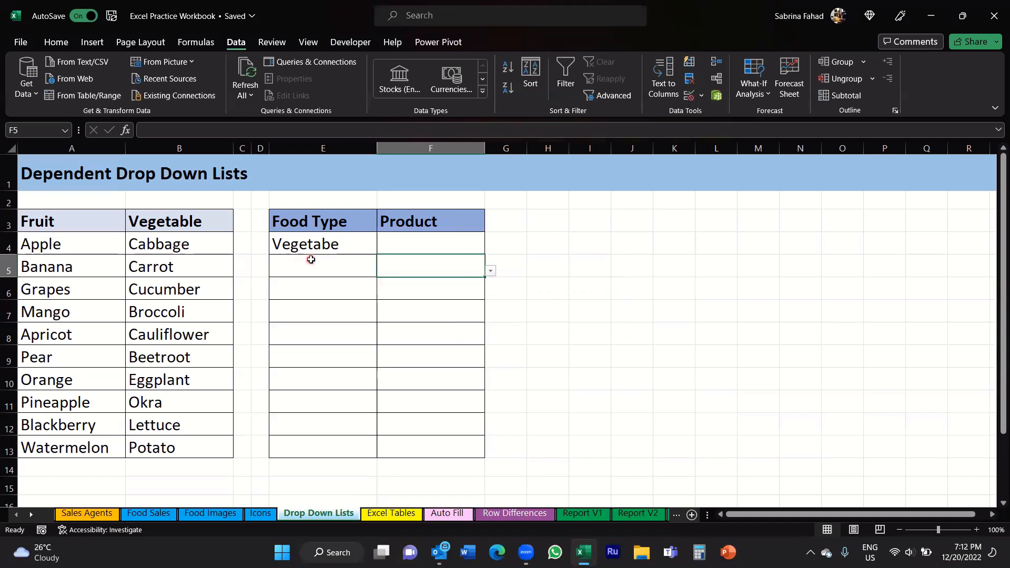
Step: Switch E4's error alert style to Stop, then reselect E4
left_click(358, 245)
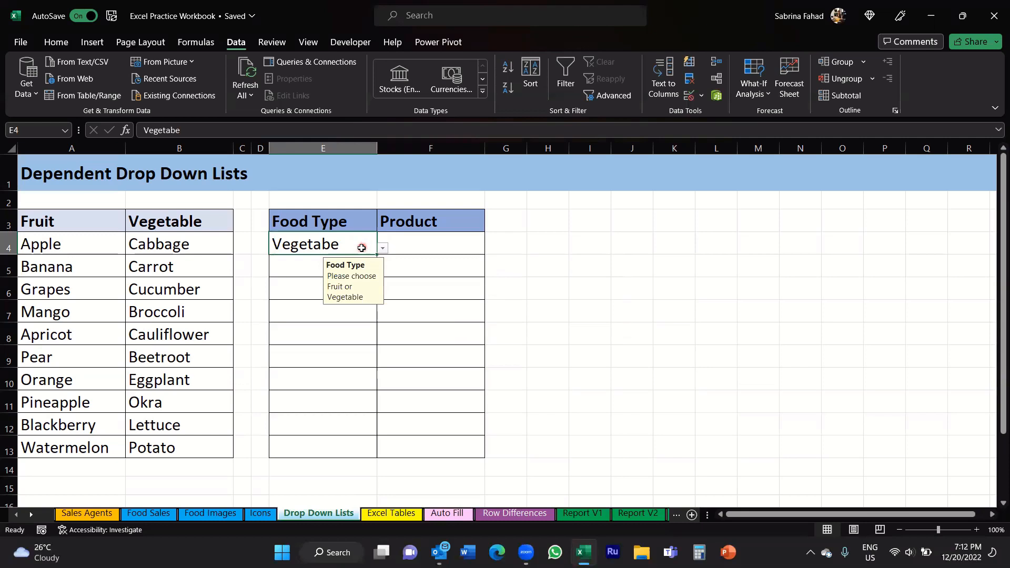
left_click(690, 99)
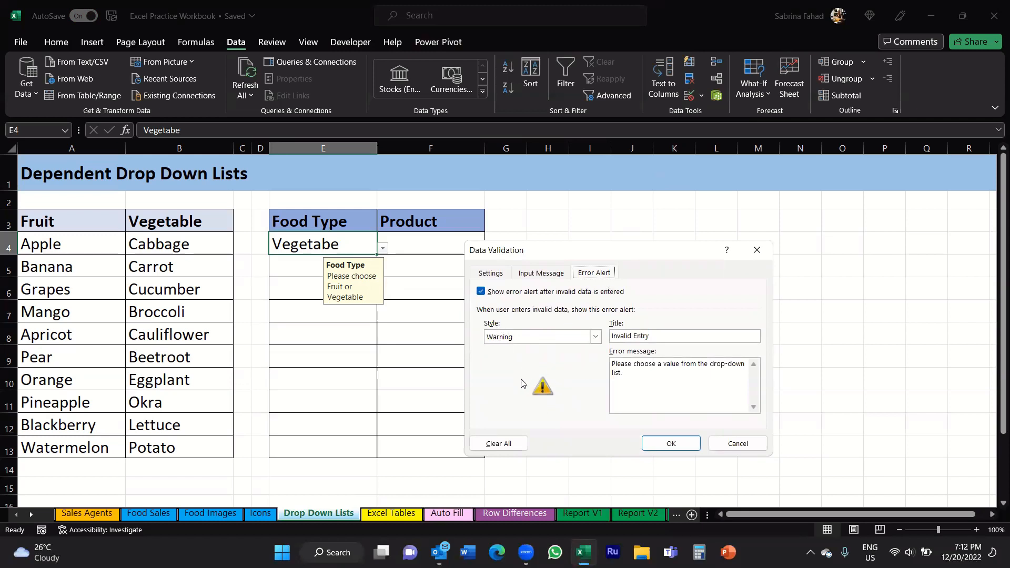
left_click(595, 337)
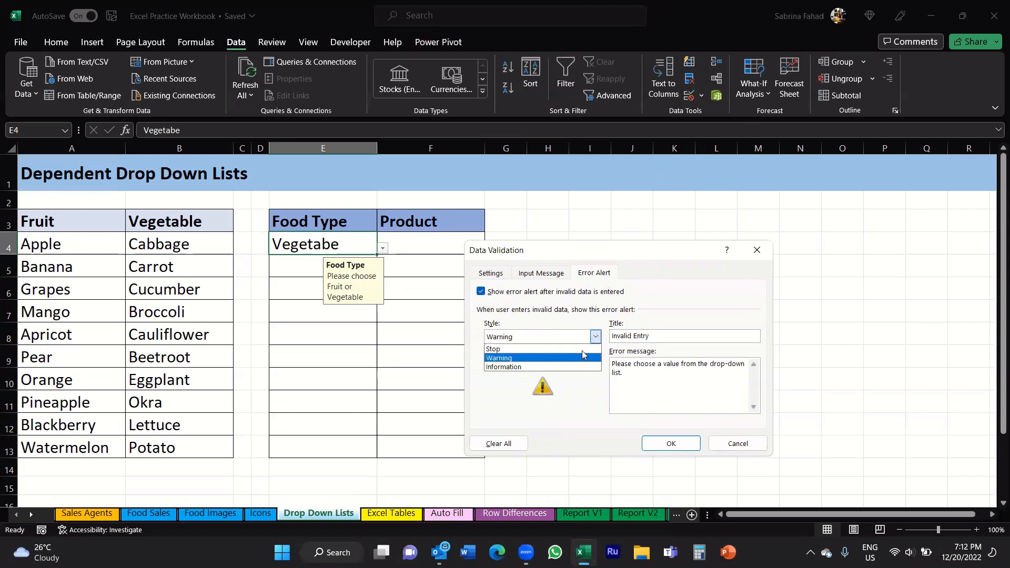
left_click(518, 350)
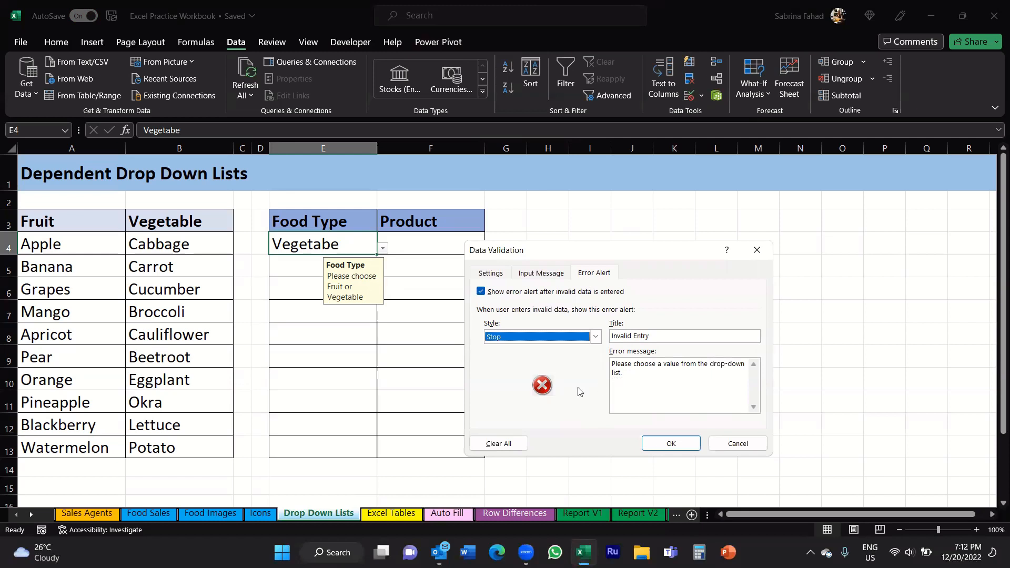
left_click(647, 446)
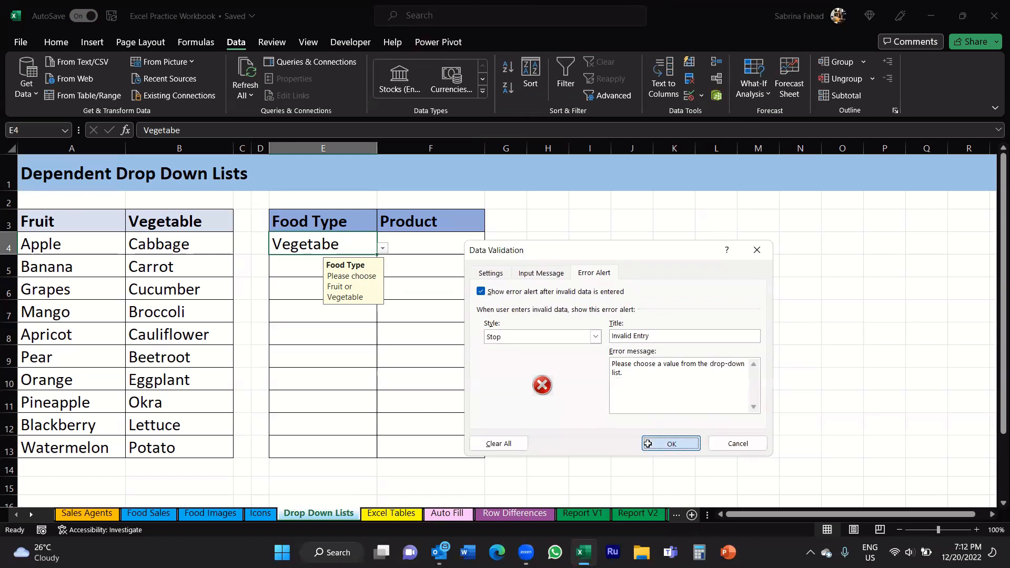
left_click(363, 245)
Step: Enter 'Vegetables' in E4, triggering the Stop-style Invalid Entry alert
type("Vegetables")
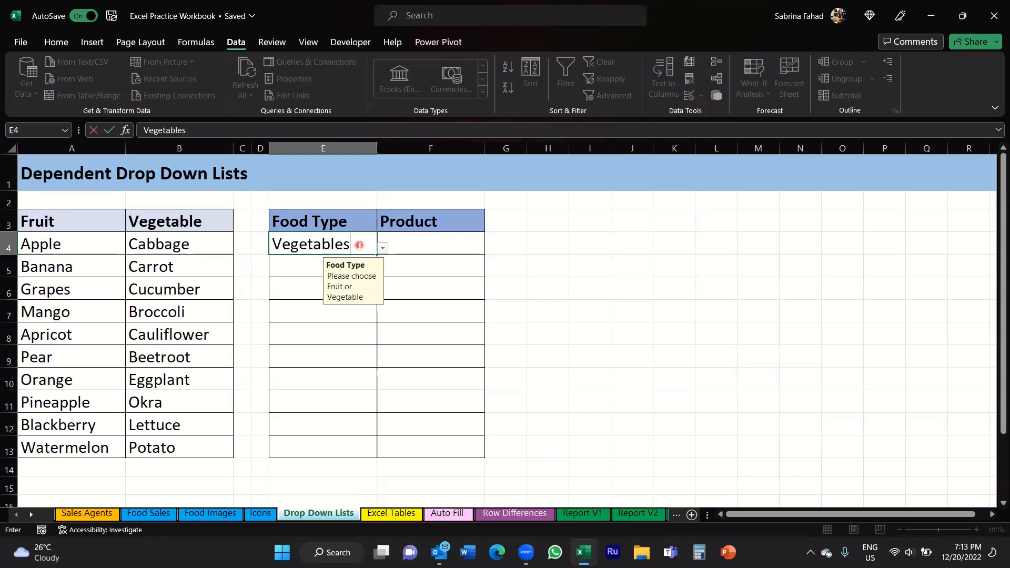
left_click(430, 295)
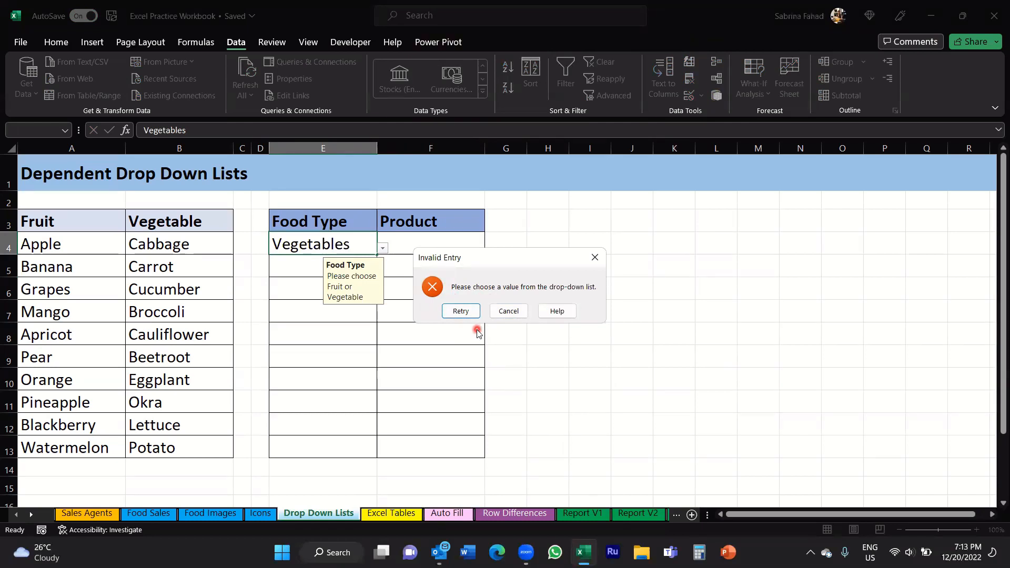
Step: Cancel the rejected entry on the Invalid Entry alert, leaving E4 blank
left_click(496, 311)
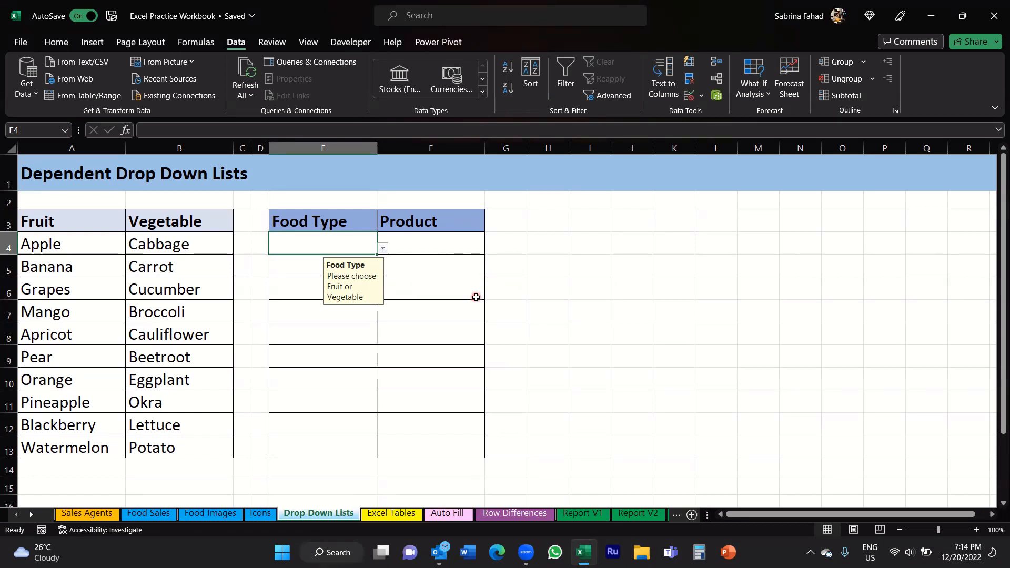
left_click(545, 518)
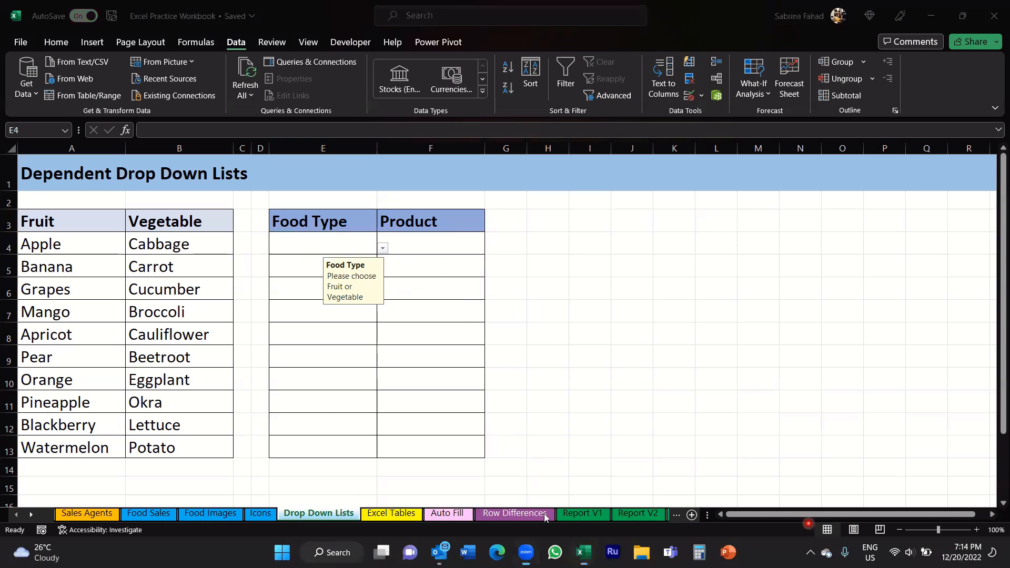